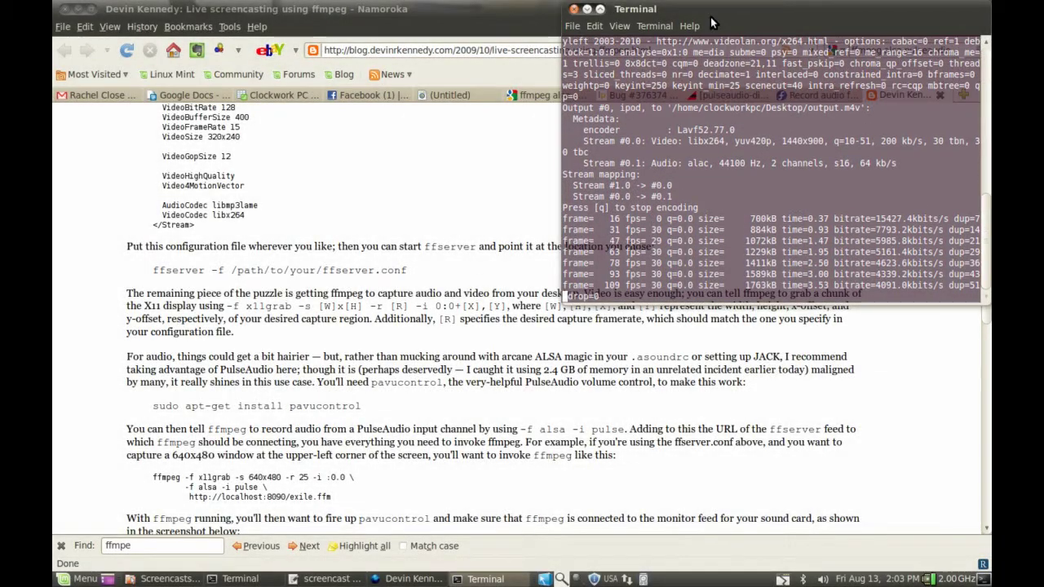
Drag the ffmpeg recording Terminal toward the centre, then minimize it to reveal the blog page.
{"action": "left_click_drag", "start_coordinate": [711, 17], "coordinate": [502, 90]}
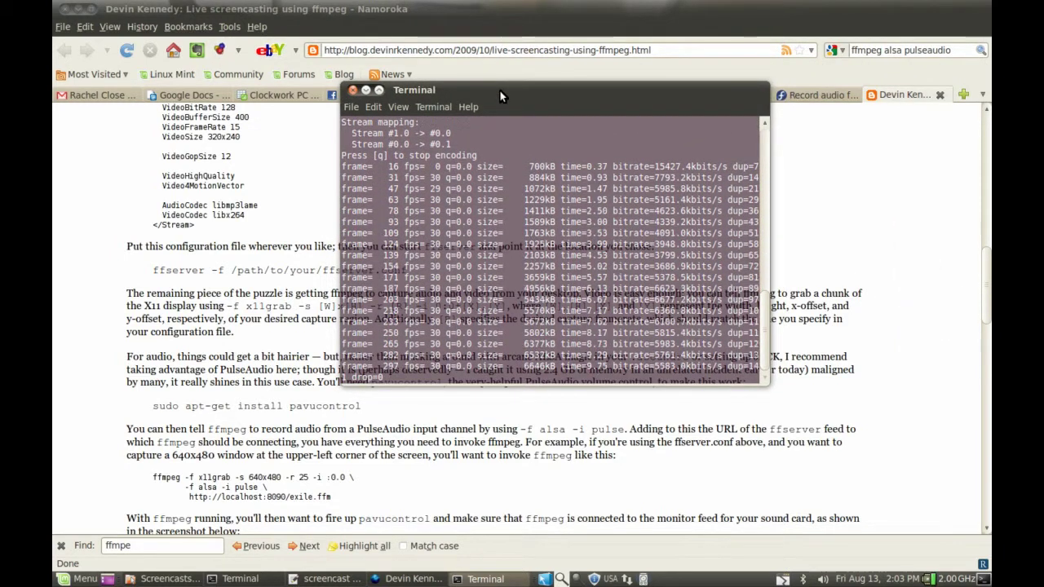
{"action": "left_click_drag", "start_coordinate": [501, 96], "coordinate": [422, 156]}
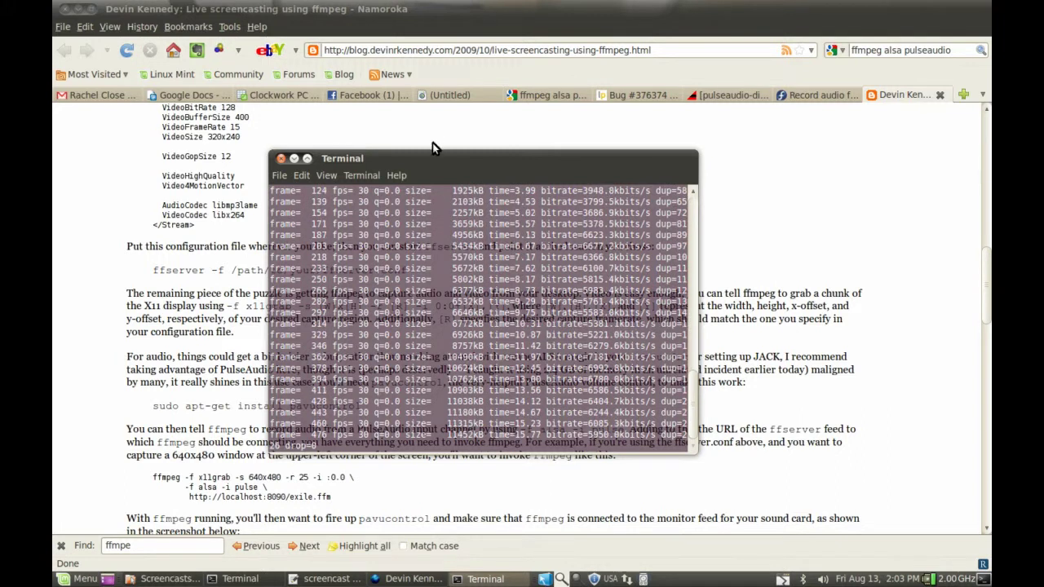
{"action": "left_click", "coordinate": [485, 579]}
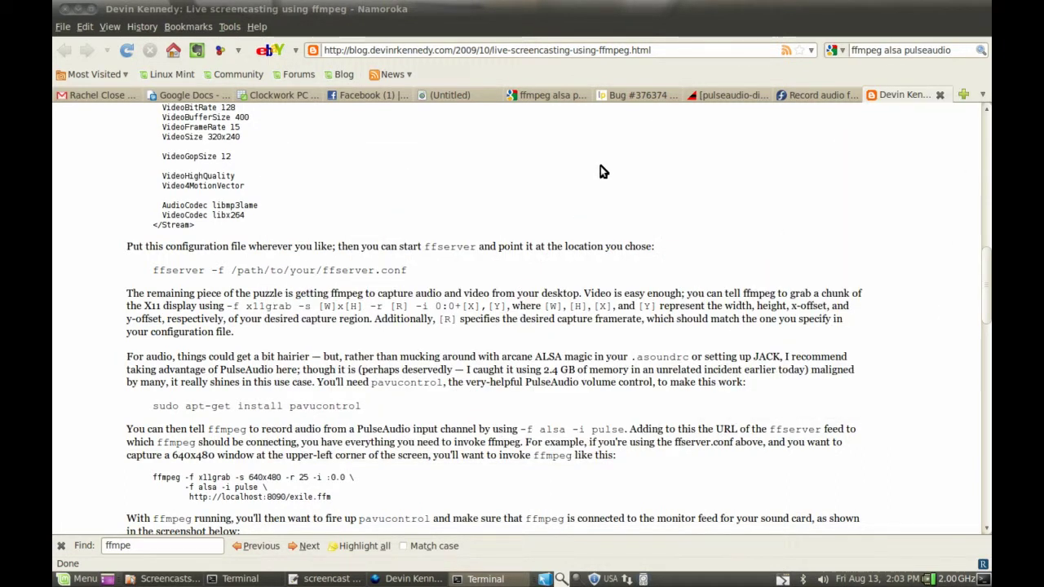
In a new terminal, start GNOME Do with 'gnome-do --debug' and dismiss its launcher.
{"action": "key", "text": "ctrl+alt+t"}
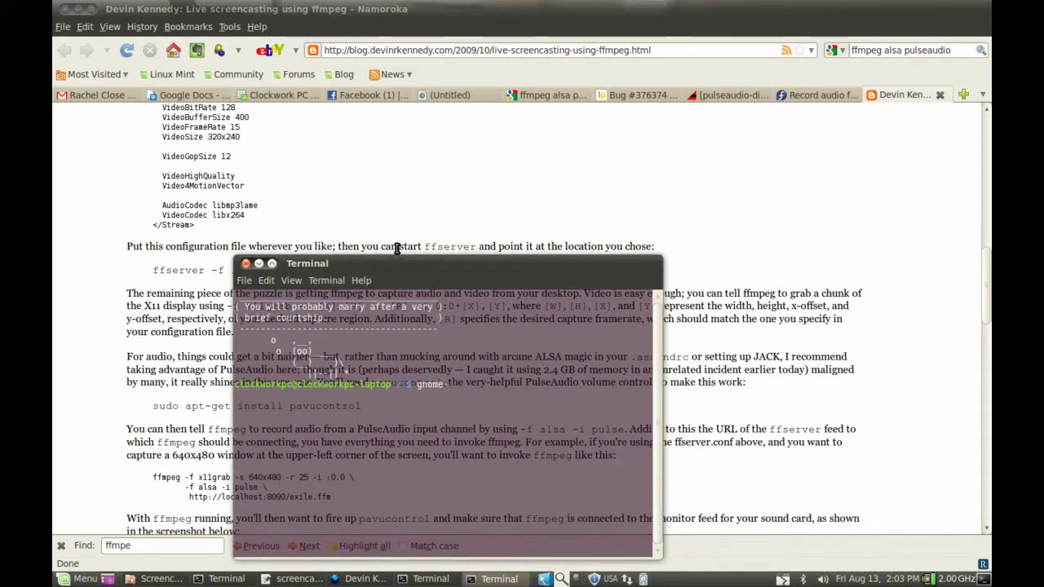
{"action": "type", "text": "do --debug"}
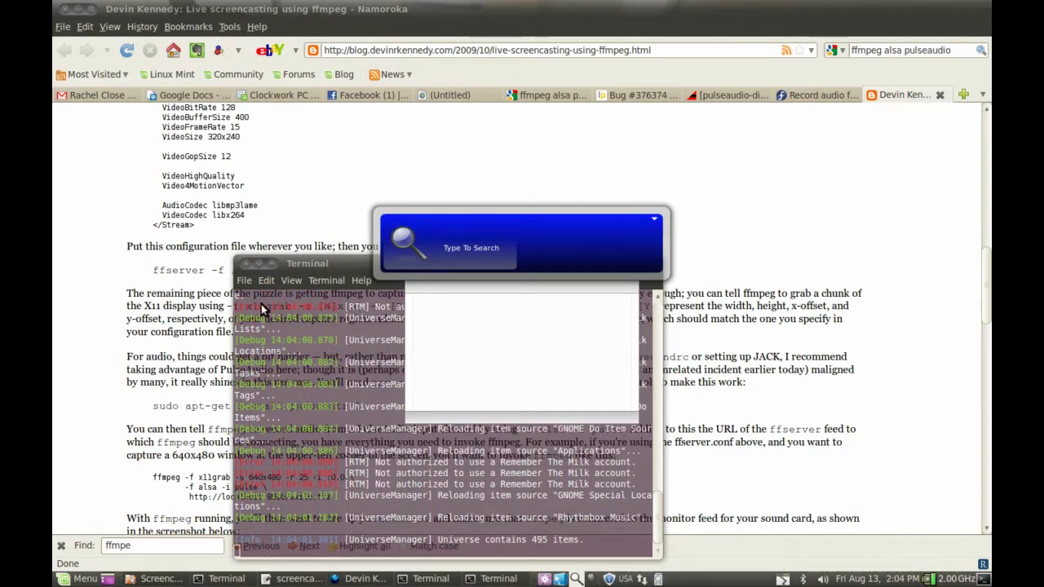
{"action": "key", "text": "Escape"}
Select the Remember The Milk not-authorized log lines, move the terminal to the top-right, and focus the browser.
{"action": "left_click_drag", "start_coordinate": [384, 260], "coordinate": [376, 117]}
{"action": "left_click_drag", "start_coordinate": [229, 321], "coordinate": [636, 348]}
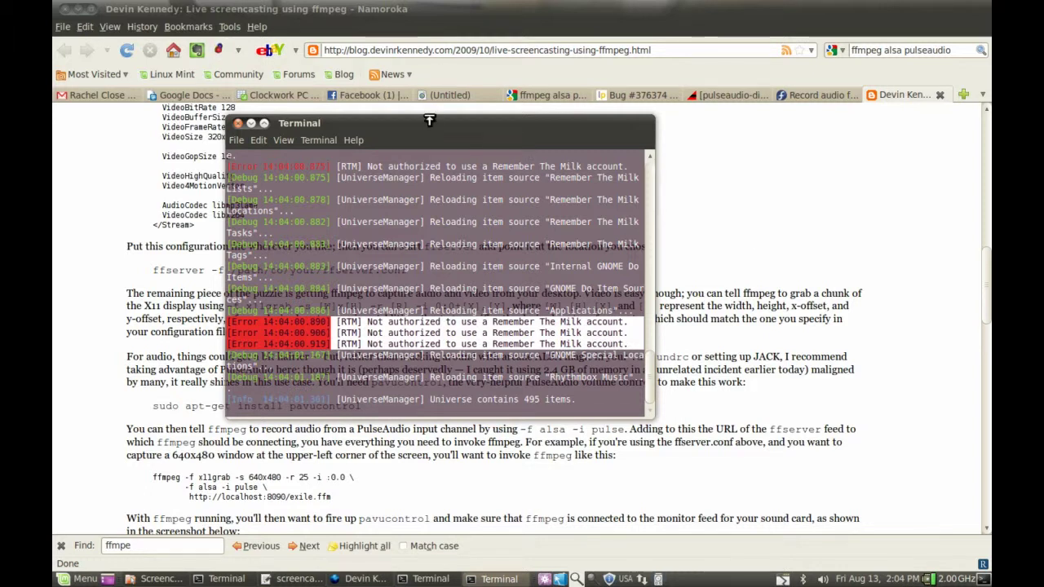
{"action": "left_click_drag", "start_coordinate": [431, 131], "coordinate": [741, 30]}
{"action": "left_click", "coordinate": [385, 372]}
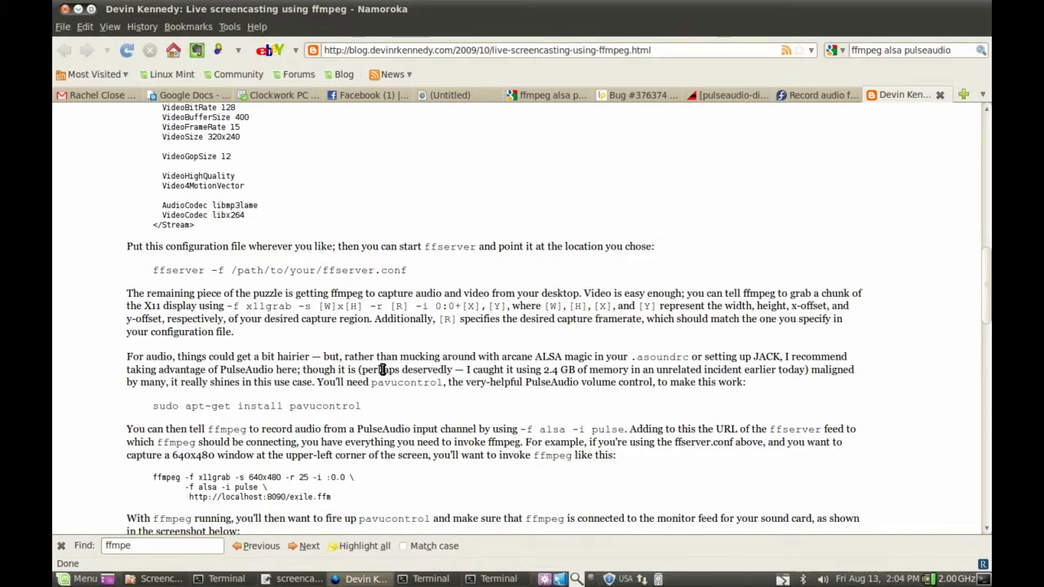
Open GNOME Do Preferences from the launcher with 'pref'.
{"action": "key", "text": "super+space"}
{"action": "type", "text": "pref"}
{"action": "key", "text": "Escape"}
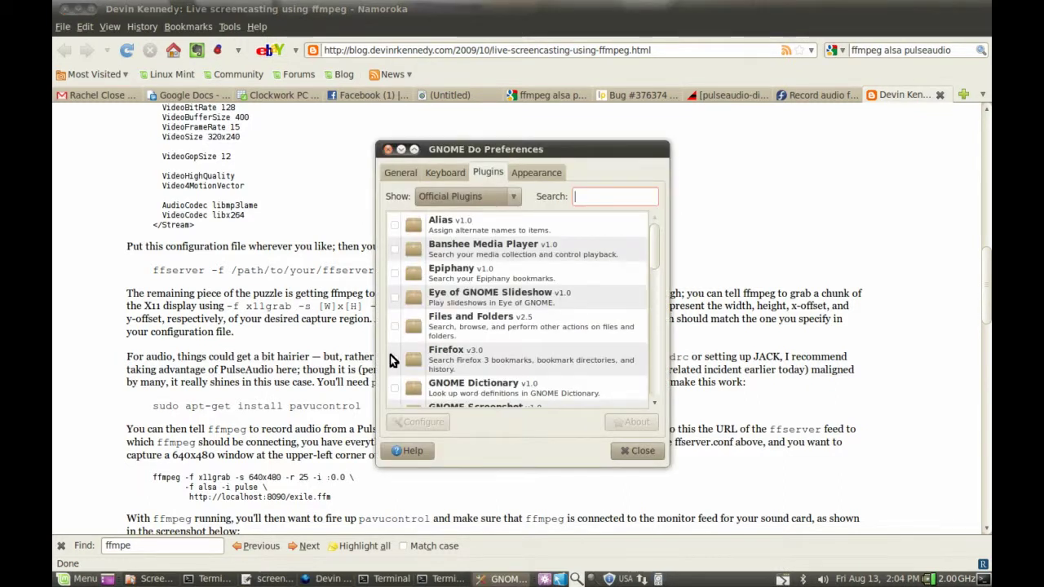
Find the Remember The Milk community plugin by searching 'rem', configure it, and authorise it on the RTM website.
{"action": "left_click", "coordinate": [508, 196]}
{"action": "left_click", "coordinate": [501, 212]}
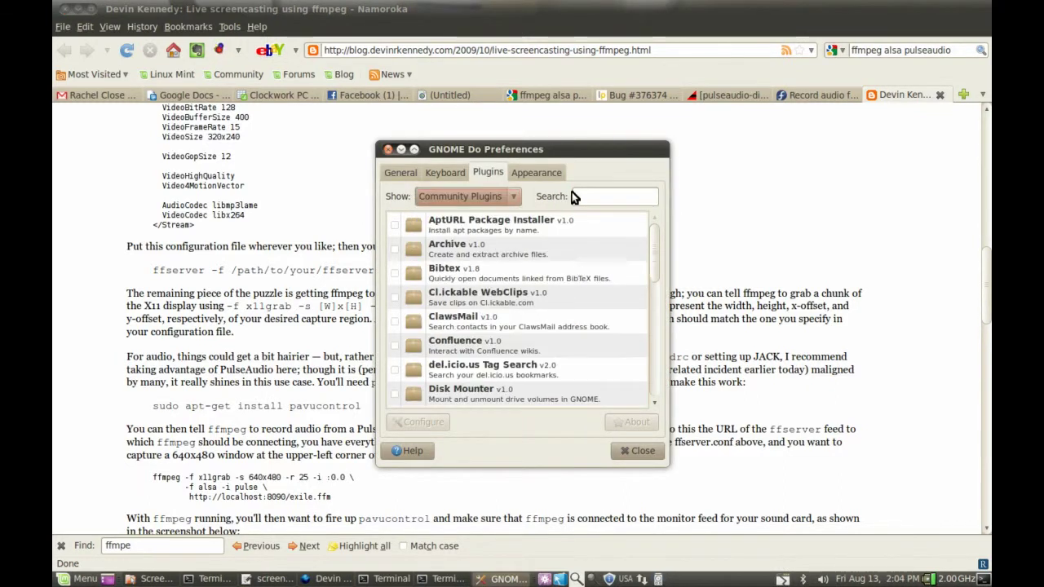
{"action": "type", "text": "rem"}
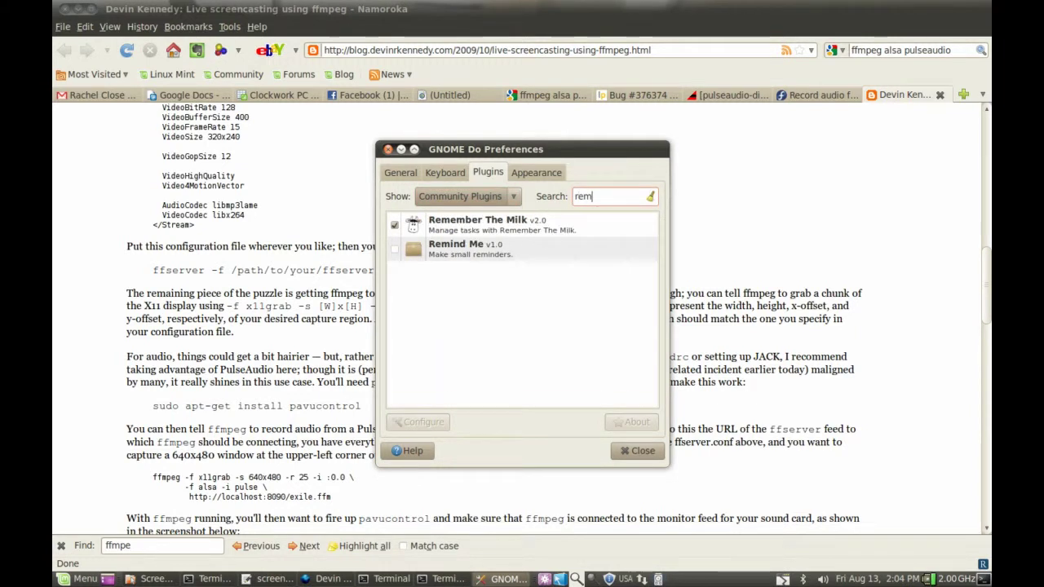
{"action": "left_click", "coordinate": [501, 228]}
{"action": "left_click", "coordinate": [438, 423]}
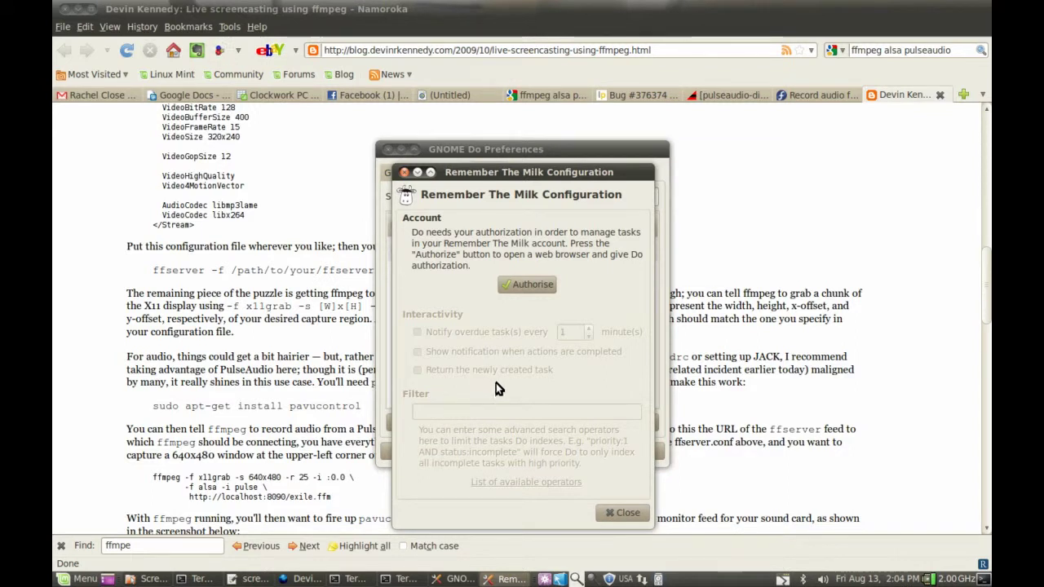
{"action": "left_click", "coordinate": [535, 287]}
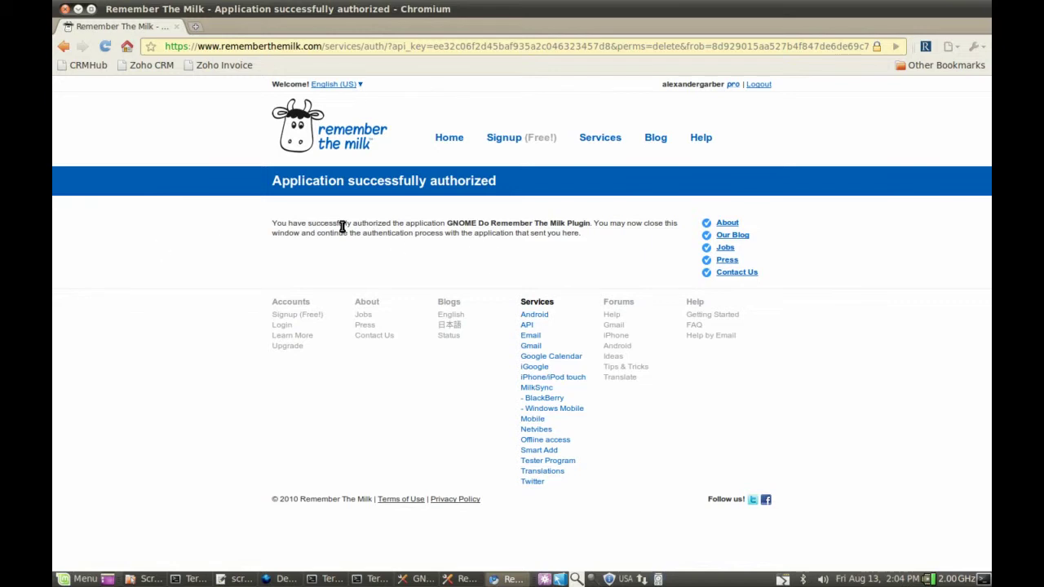
Complete the Remember The Milk authorization, check the debug log, and close the plugin configuration.
{"action": "left_click", "coordinate": [65, 9]}
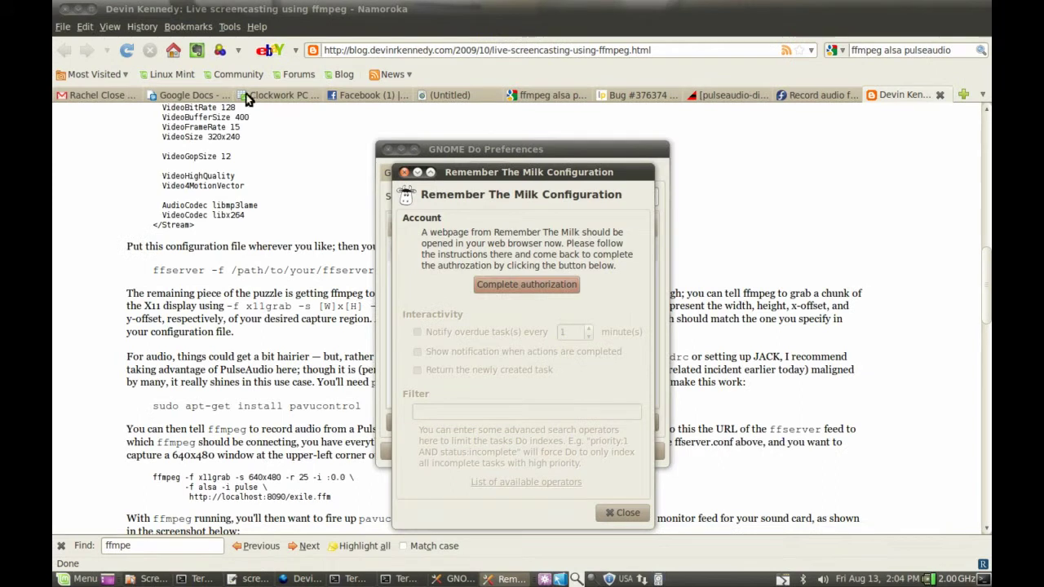
{"action": "left_click", "coordinate": [560, 291]}
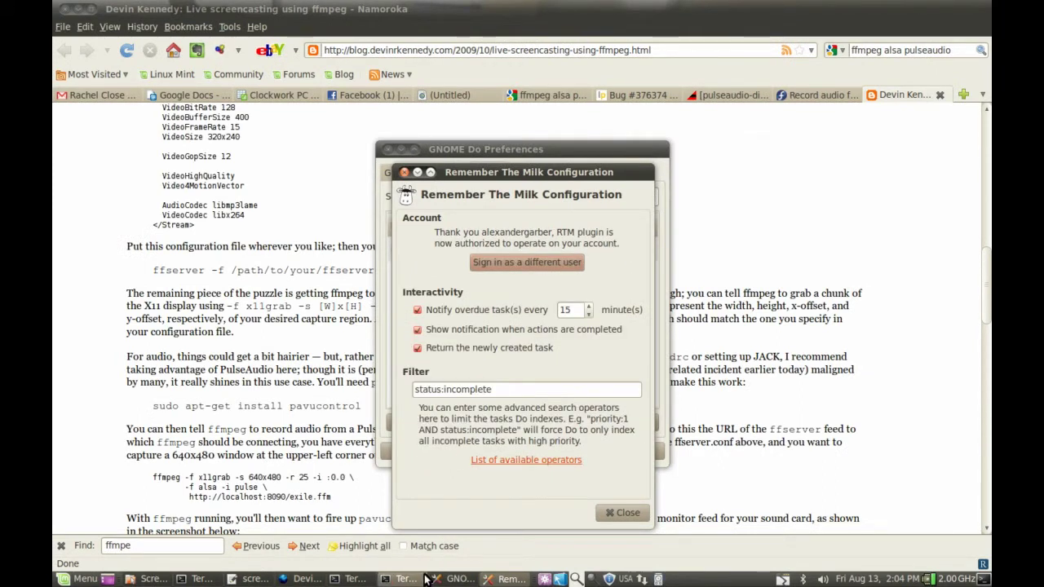
{"action": "left_click", "coordinate": [399, 579]}
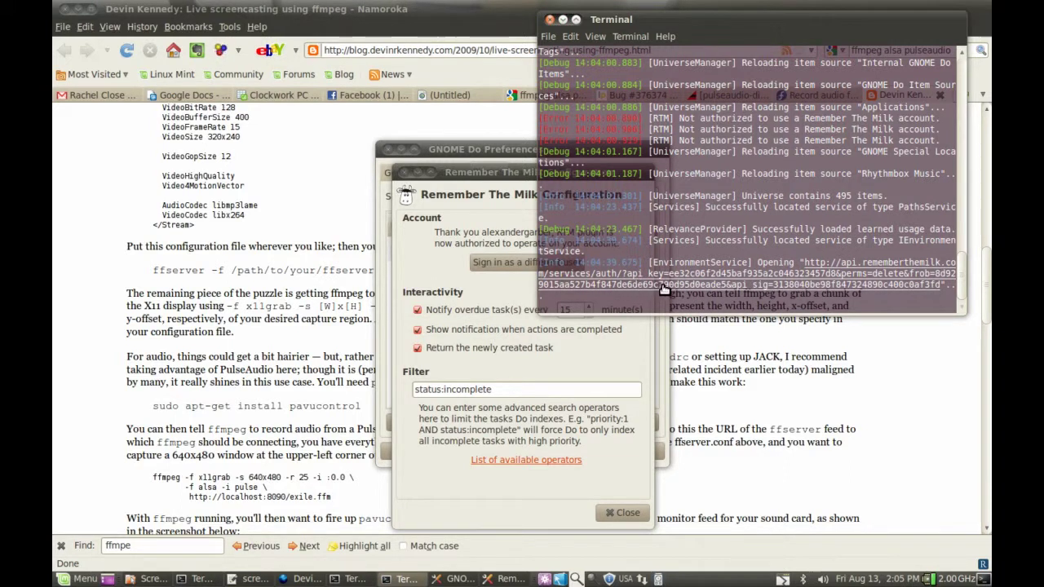
{"action": "left_click", "coordinate": [505, 297]}
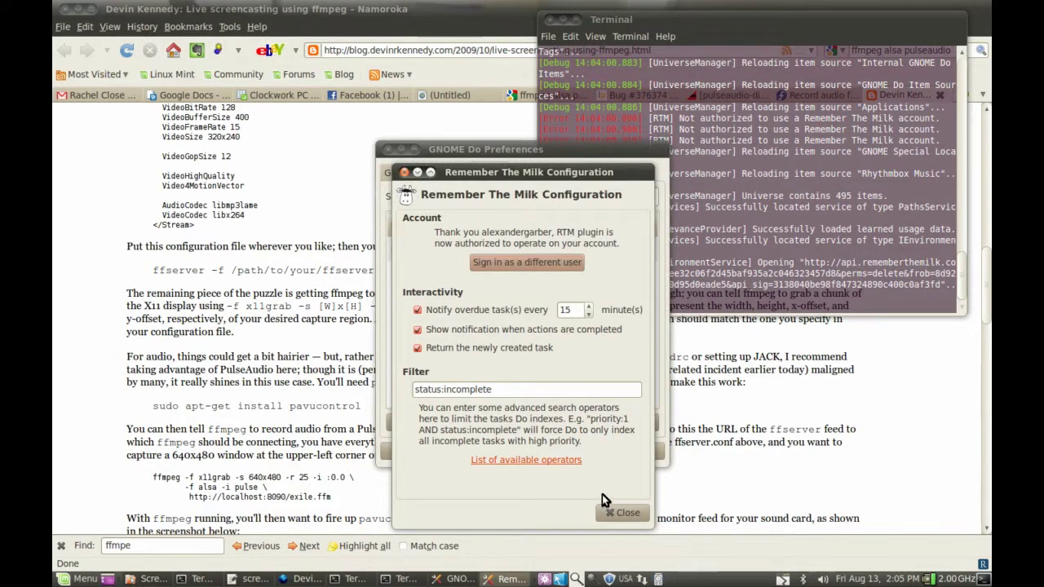
{"action": "left_click", "coordinate": [615, 510]}
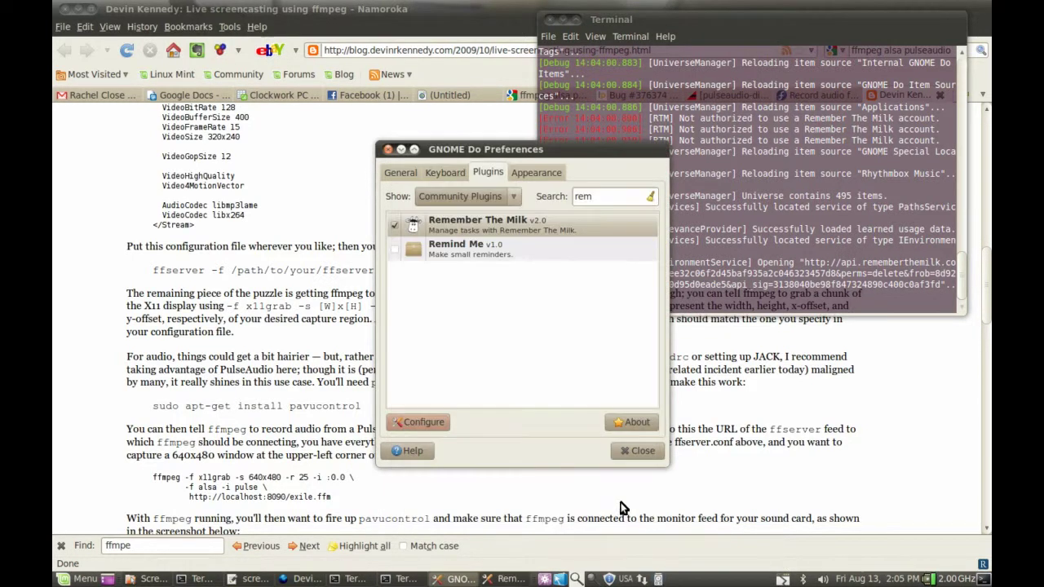
Close GNOME Do Preferences, centre and widen the ffmpeg recording terminal, then minimize it.
{"action": "left_click", "coordinate": [651, 457]}
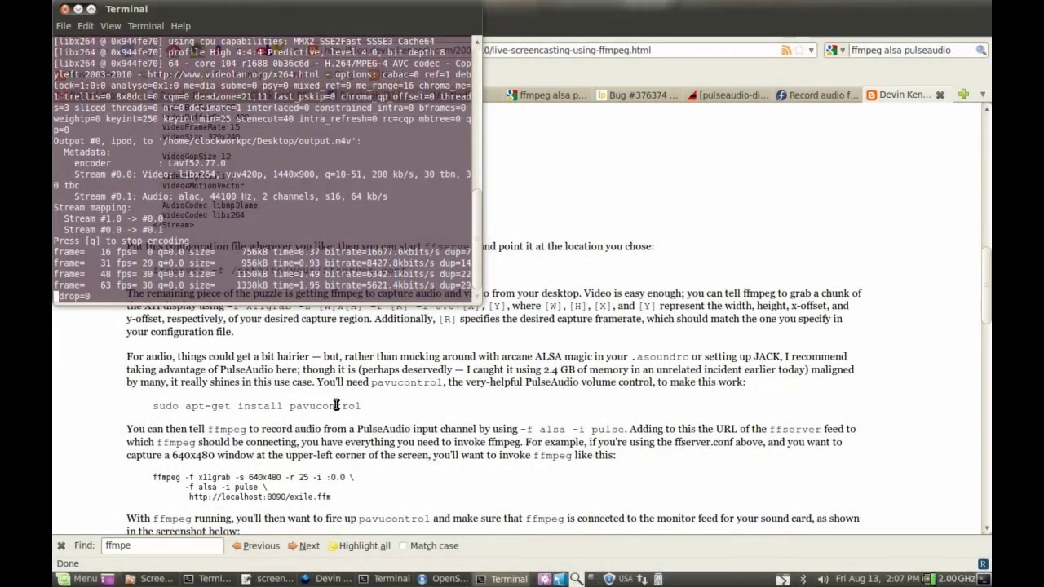
{"action": "left_click_drag", "start_coordinate": [258, 13], "coordinate": [460, 111]}
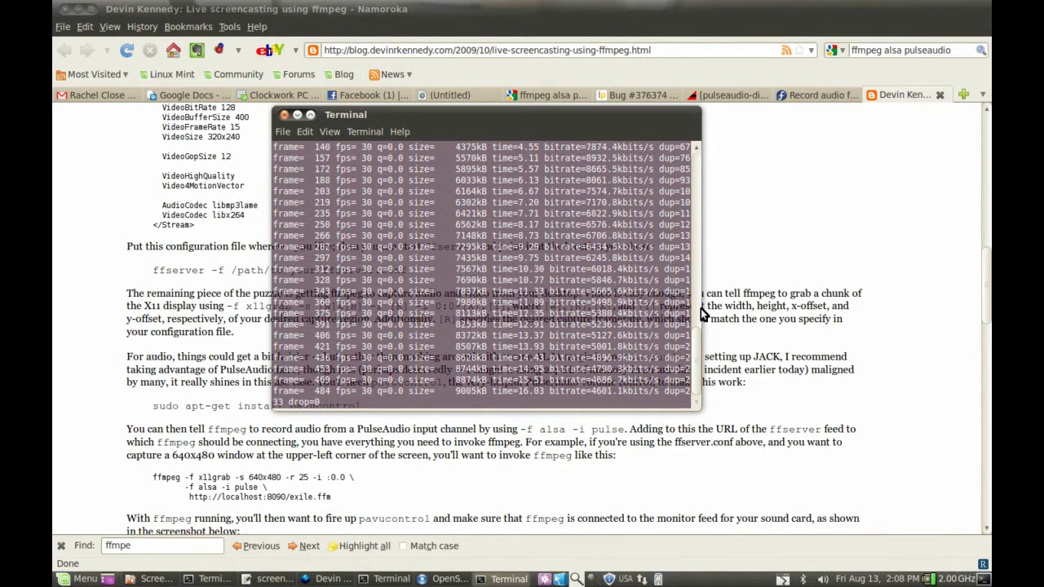
{"action": "left_click_drag", "start_coordinate": [703, 311], "coordinate": [743, 312]}
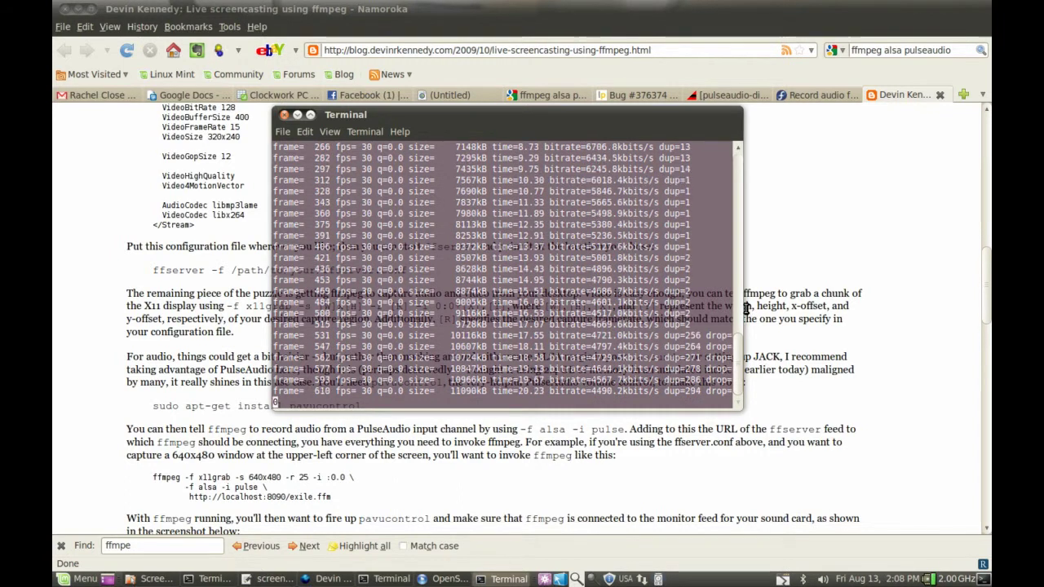
{"action": "left_click_drag", "start_coordinate": [737, 303], "coordinate": [825, 315]}
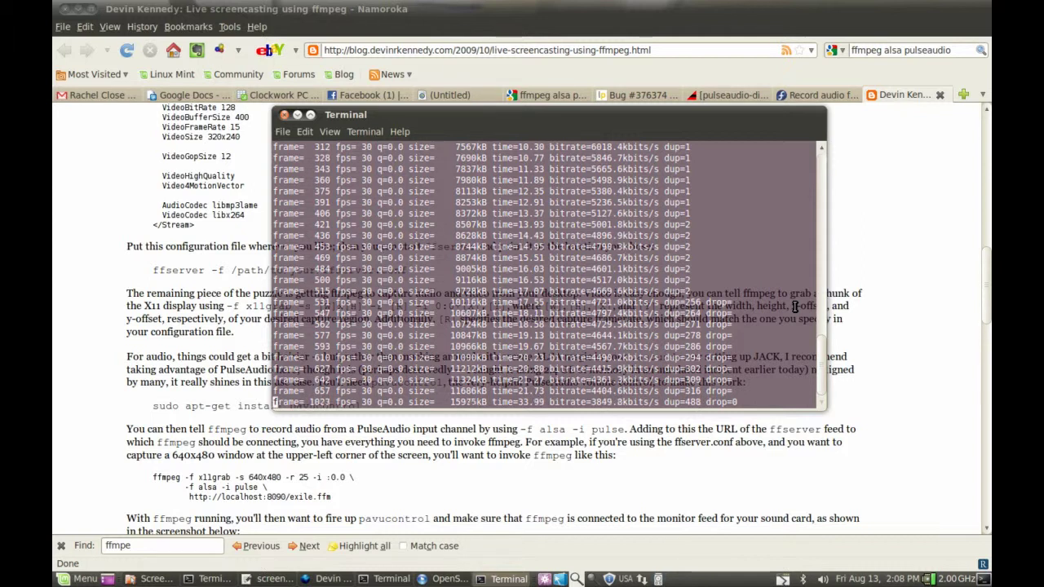
{"action": "double_click", "coordinate": [446, 111]}
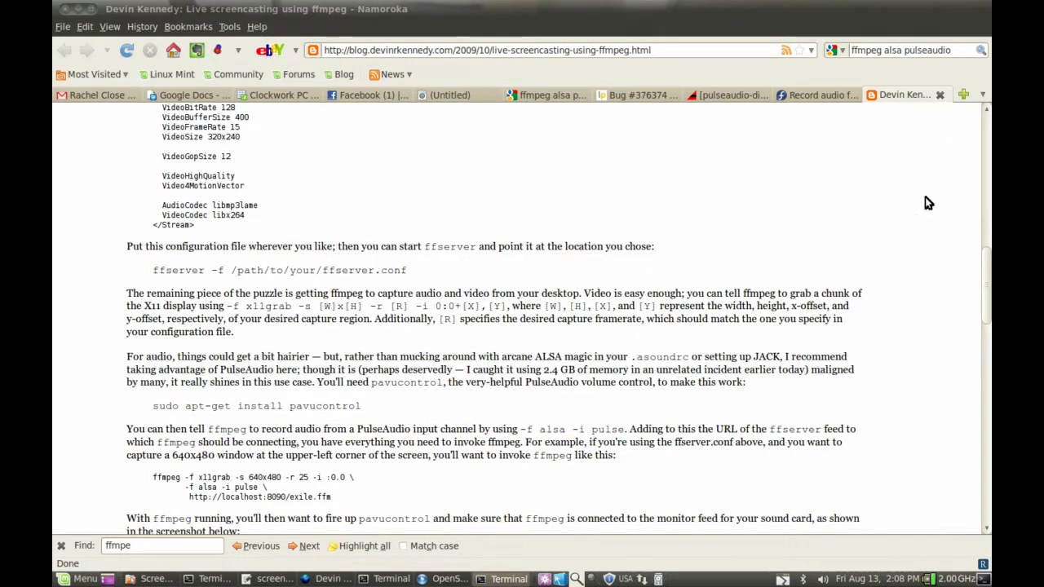
Summon GNOME Do over the blog page and type 'create a new' as a task description.
{"action": "left_click", "coordinate": [470, 194]}
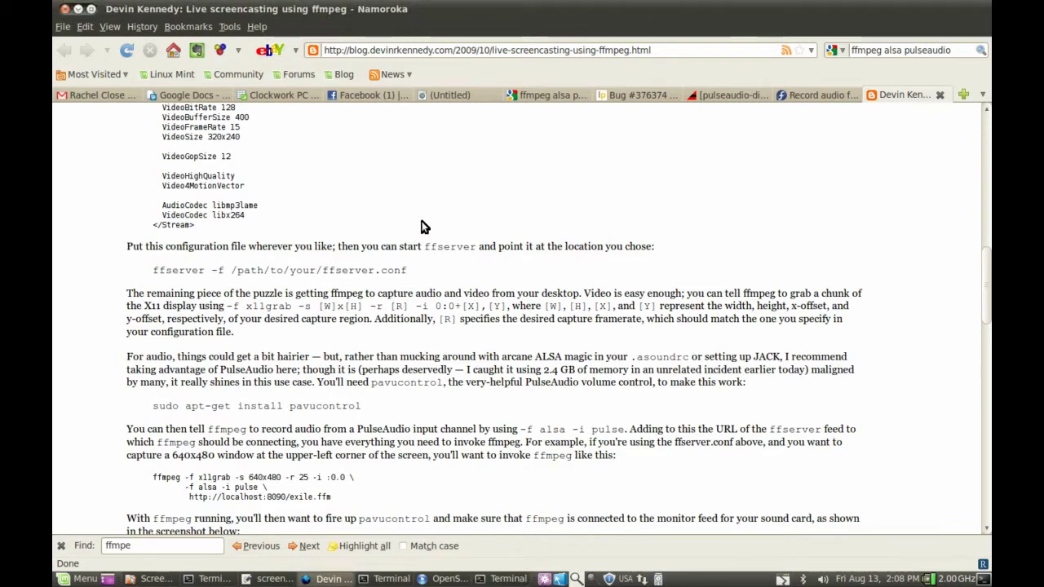
{"action": "key", "text": "super+space"}
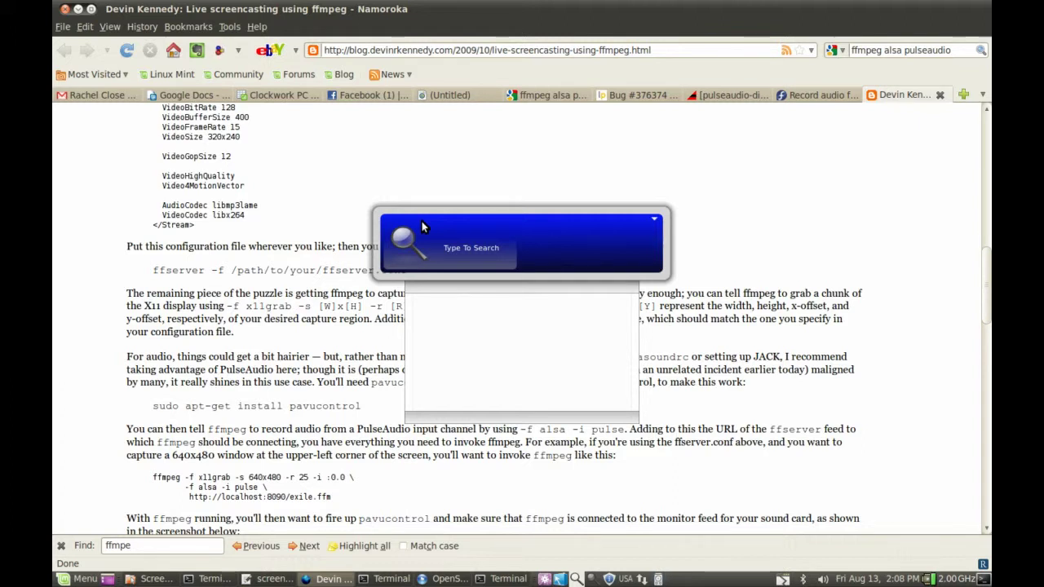
{"action": "type", "text": "c"}
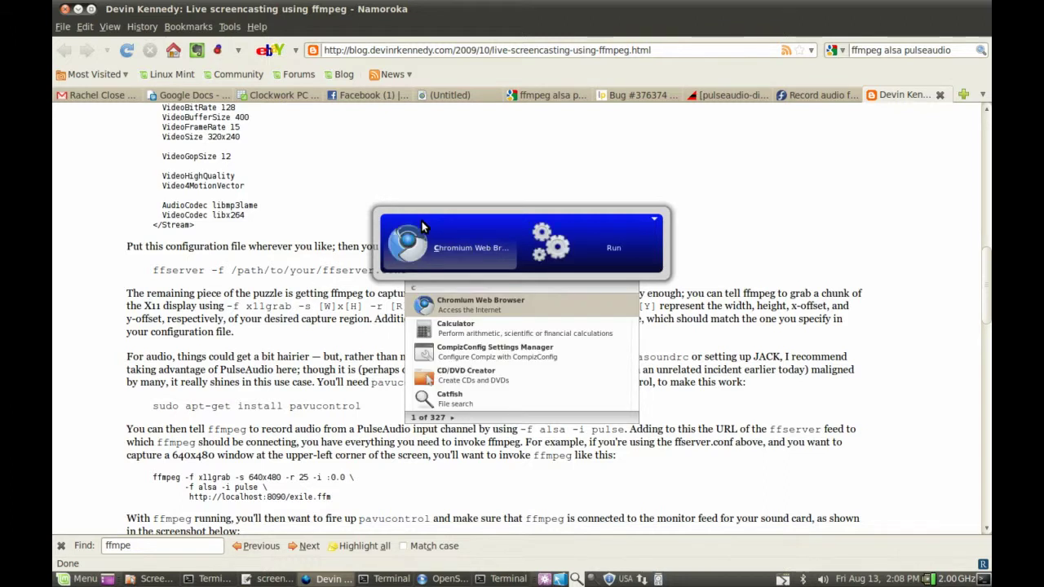
{"action": "type", "text": "reate"}
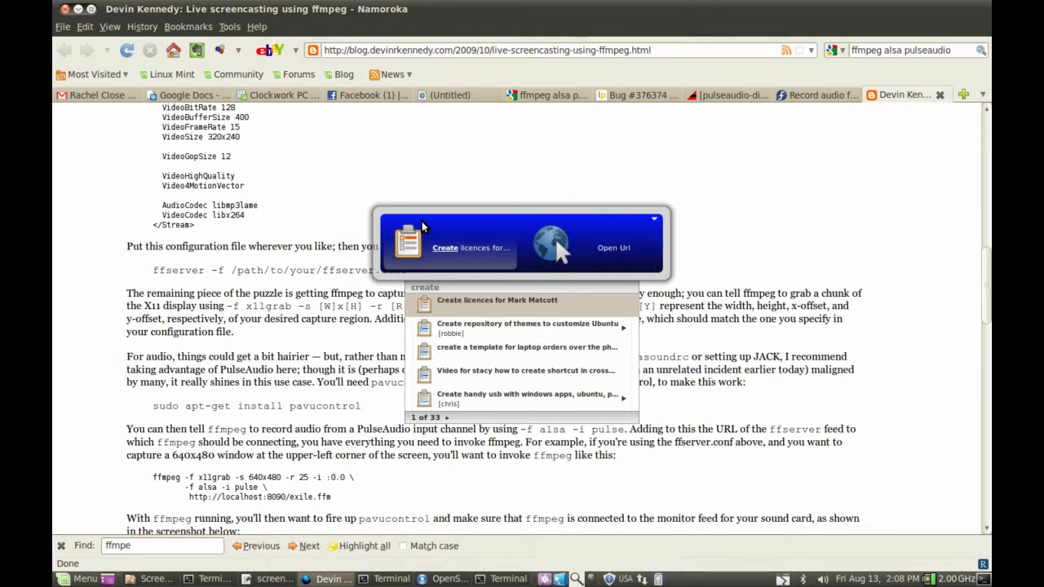
{"action": "type", "text": "a n"}
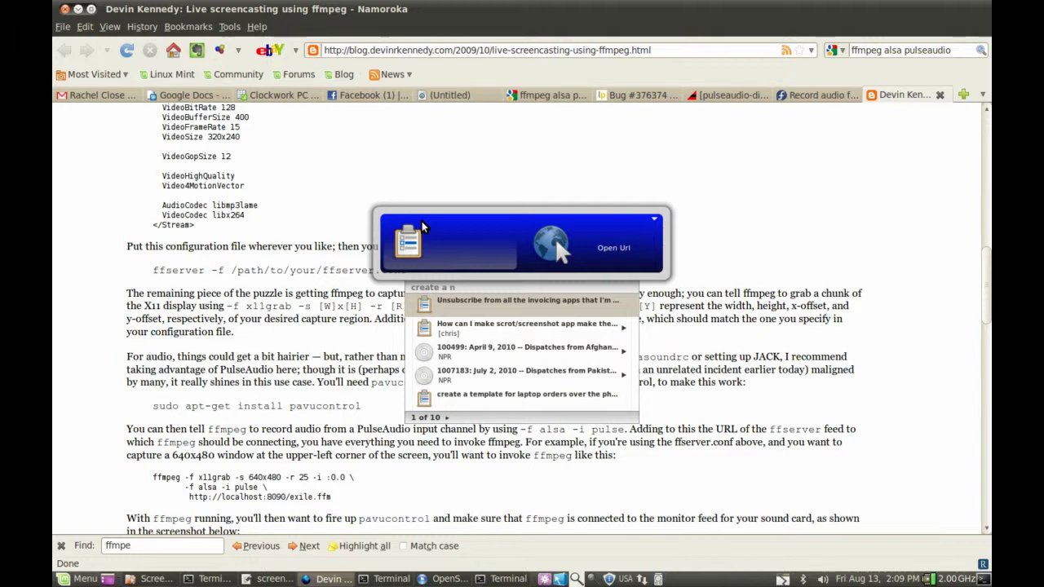
{"action": "type", "text": "ew"}
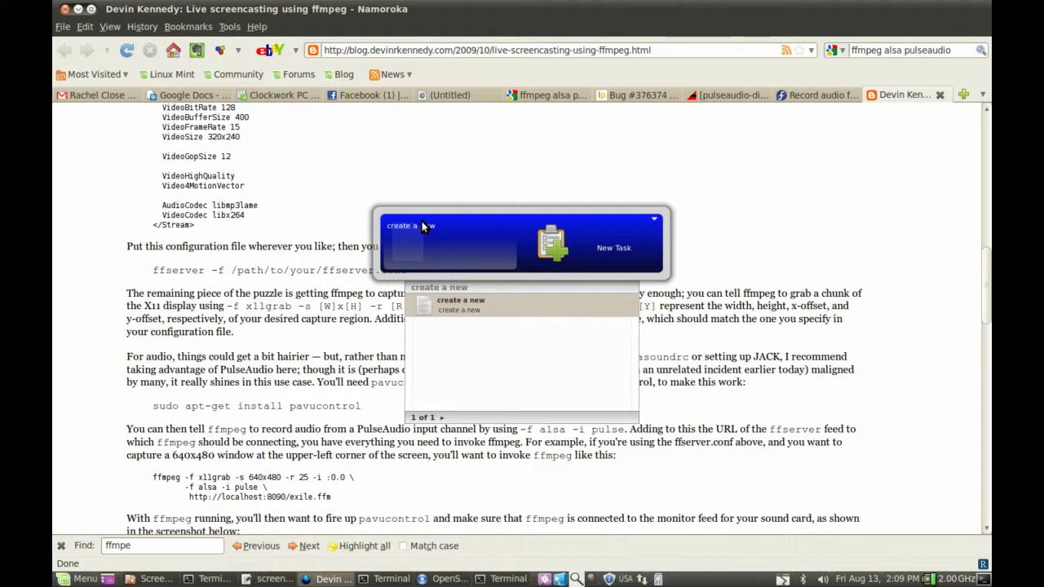
Create the task 'create a new task in remember the milk' with priority 1, due today, tags #jobs #chris.
{"action": "type", "text": "ta"}
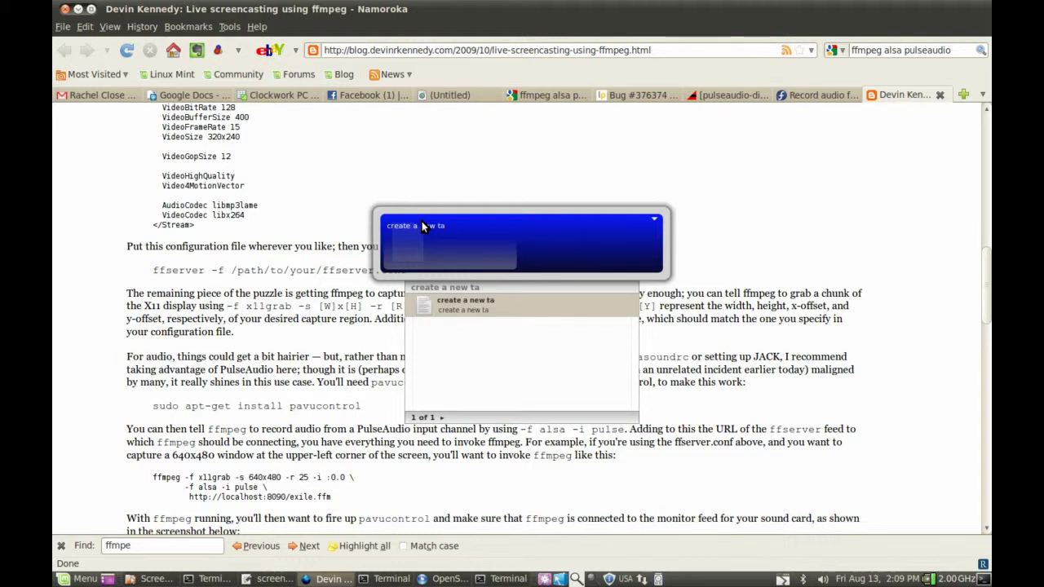
{"action": "type", "text": "sk in remember the milk !"}
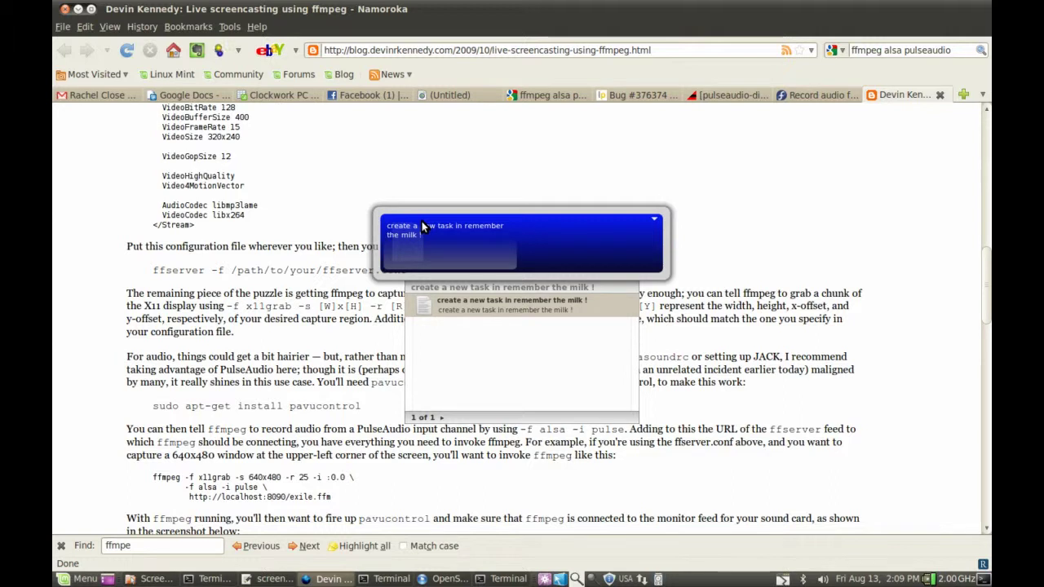
{"action": "type", "text": "1"}
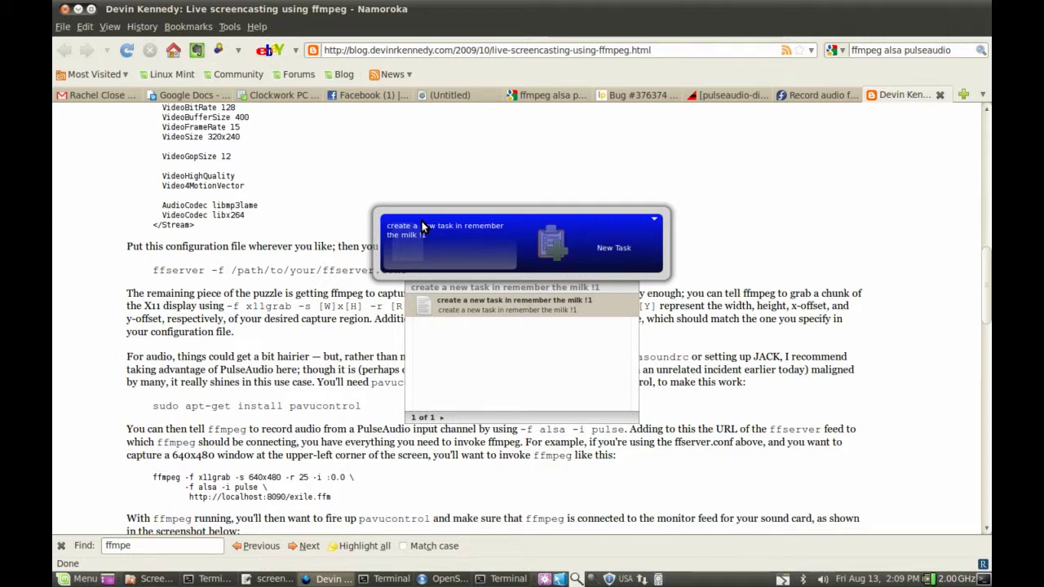
{"action": "type", "text": " today"}
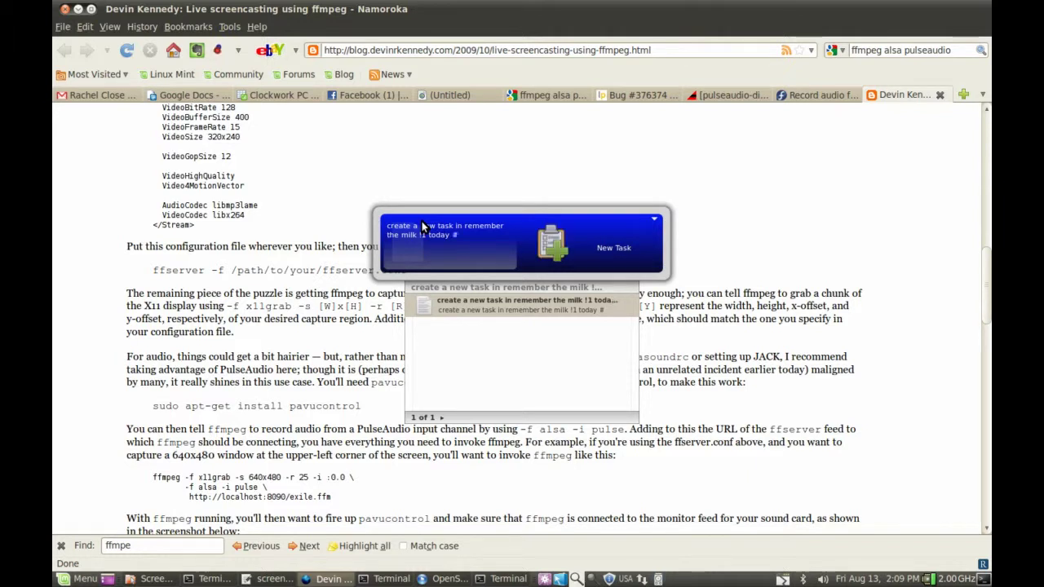
{"action": "type", "text": " #jobs #c"}
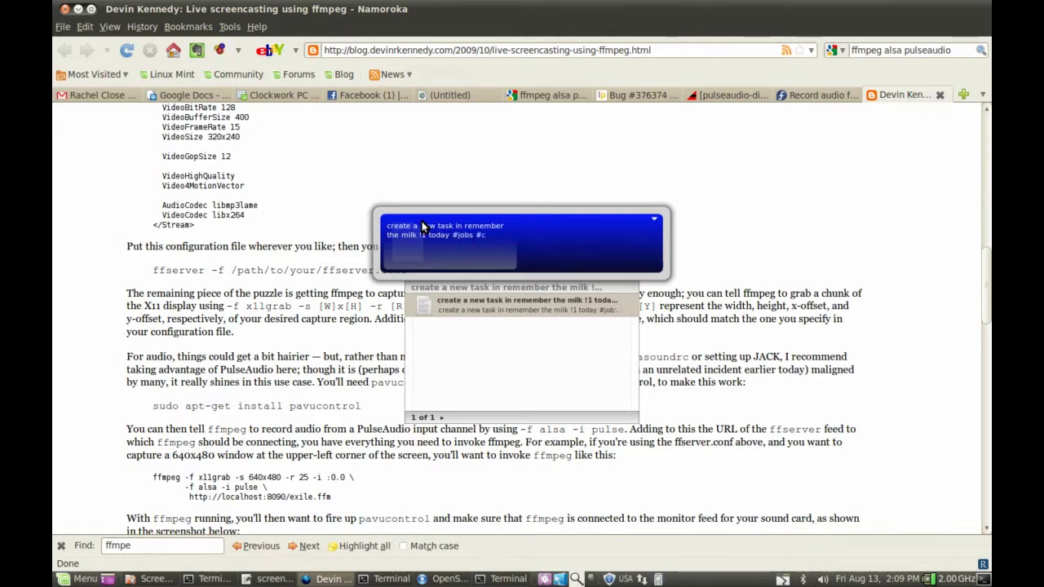
{"action": "type", "text": "hris"}
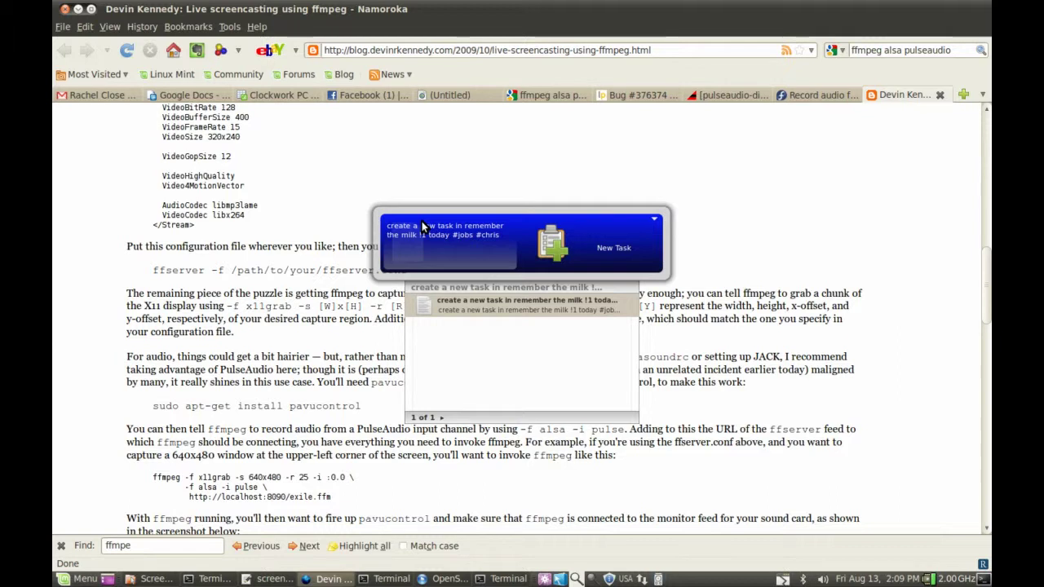
{"action": "key", "text": "Return"}
{"action": "key", "text": "super+space"}
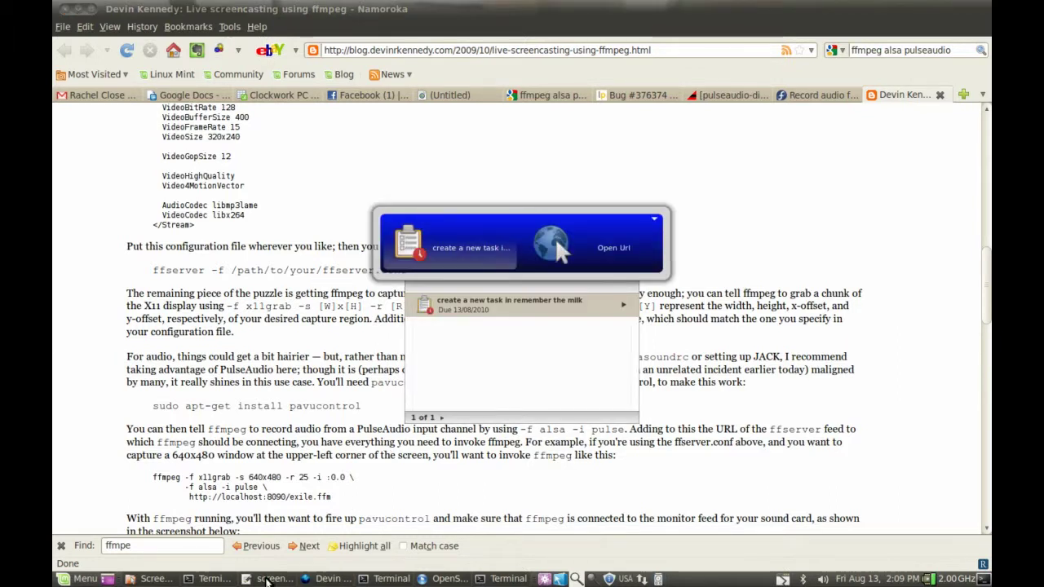
Launch the Remember The Milk website from GNOME Do with 'rem'.
{"action": "type", "text": "rem"}
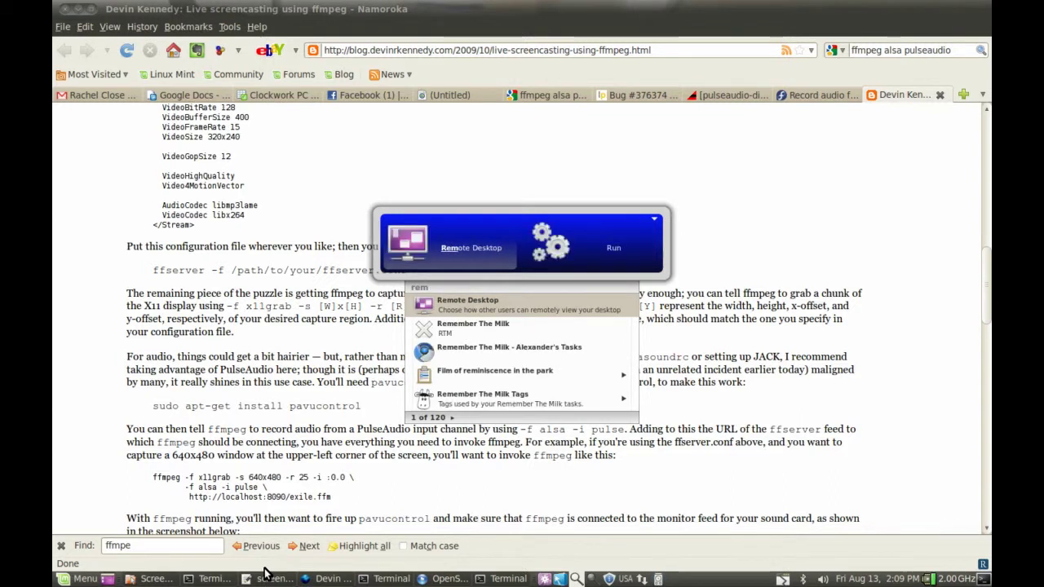
{"action": "key", "text": "Down"}
{"action": "key", "text": "Return"}
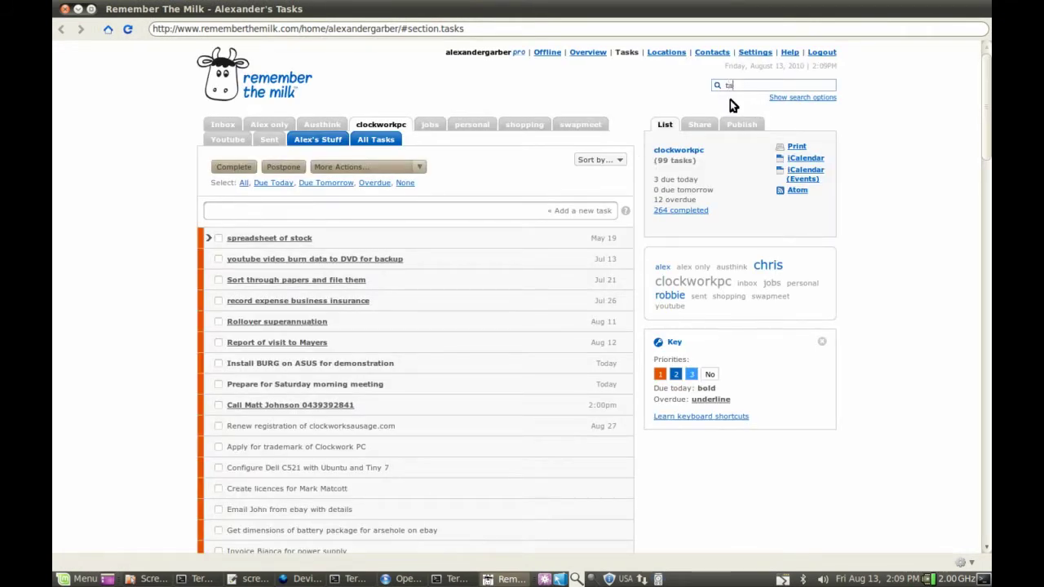
Search tasks by tag:chris and inspect the new task's due date and tags.
{"action": "type", "text": "g:chris"}
{"action": "key", "text": "Return"}
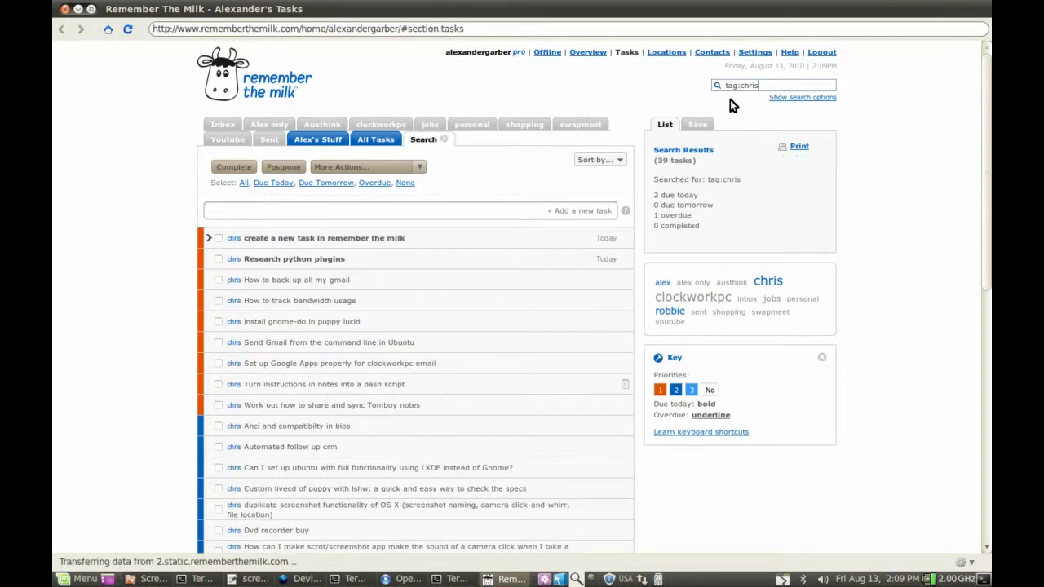
{"action": "left_click", "coordinate": [324, 239]}
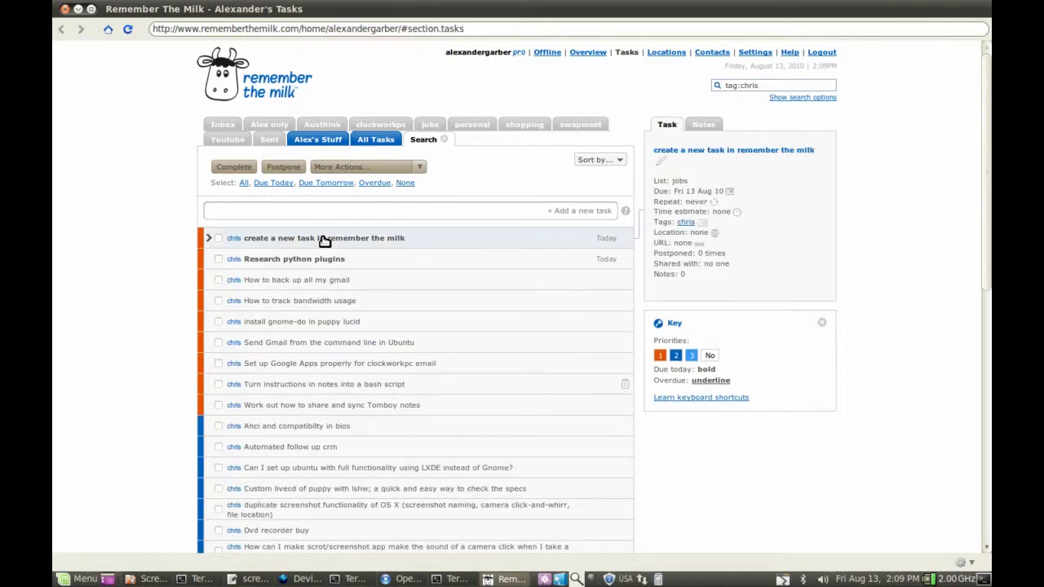
{"action": "left_click", "coordinate": [151, 251]}
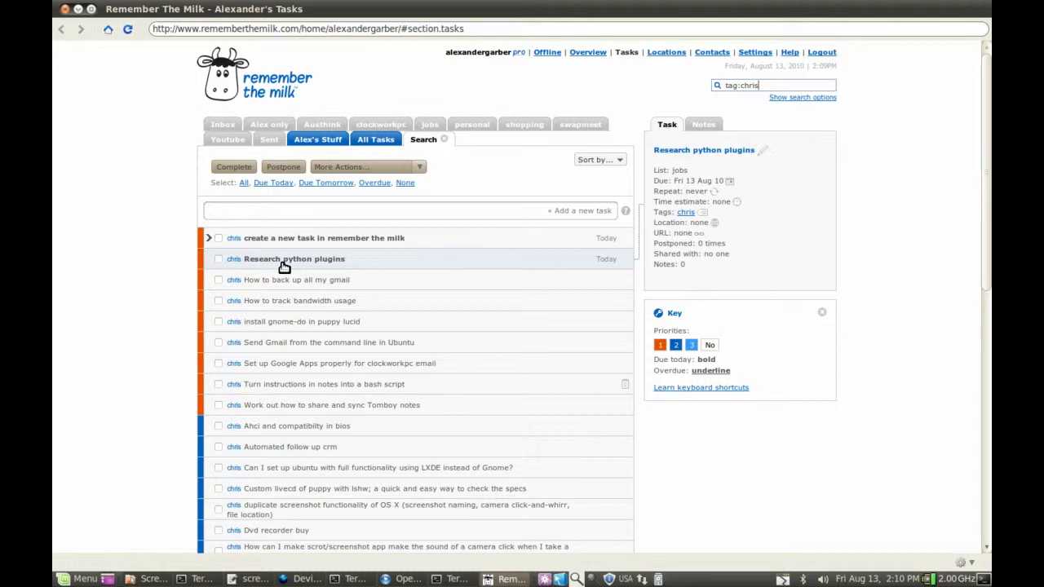
Add the task 'add something stupid to remember the milk' with !1 #jobs #chris, then close the launcher.
{"action": "key", "text": "super+space"}
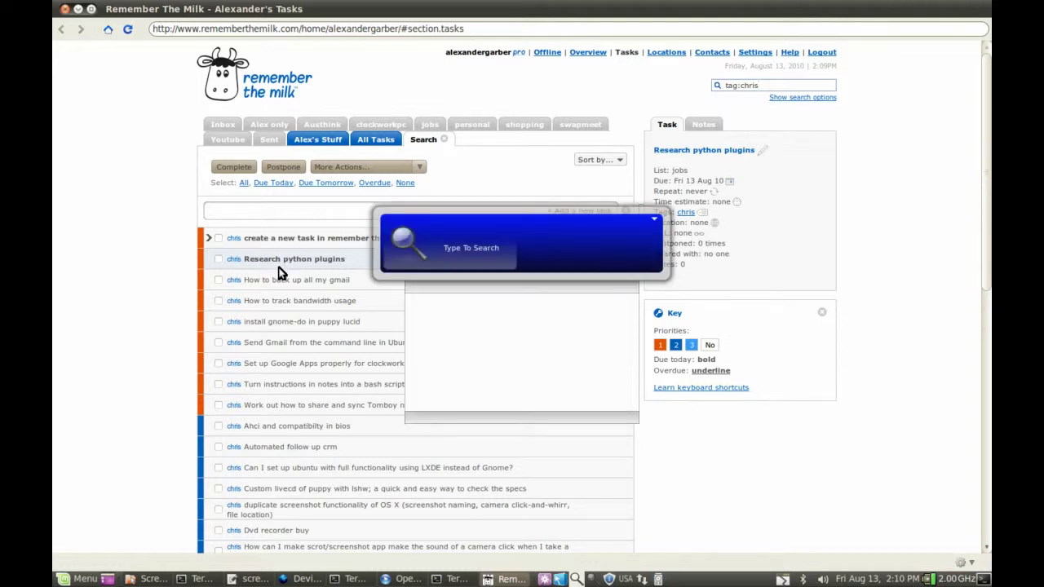
{"action": "type", "text": "add somethi"}
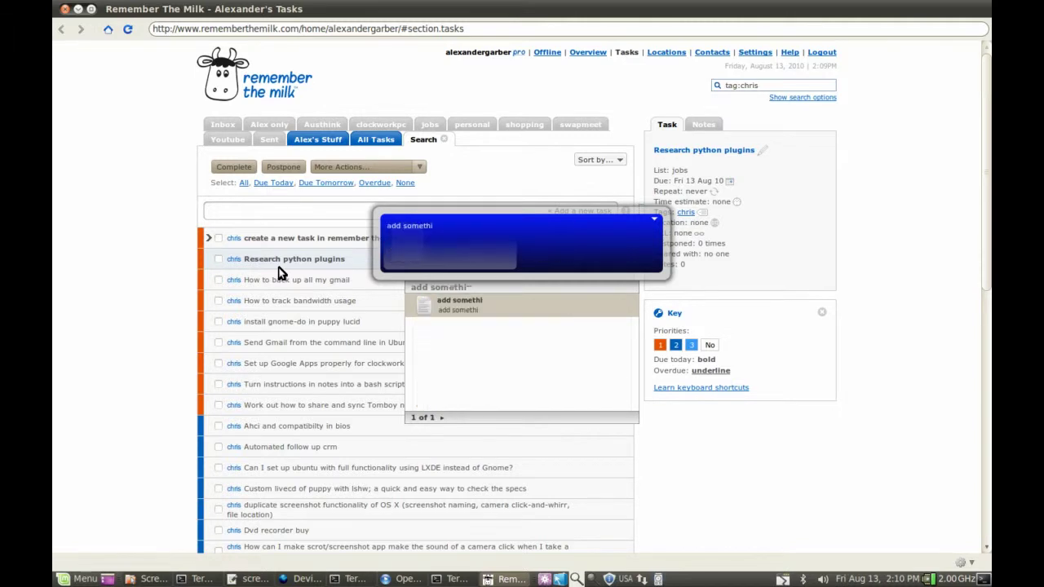
{"action": "type", "text": "ng stup"}
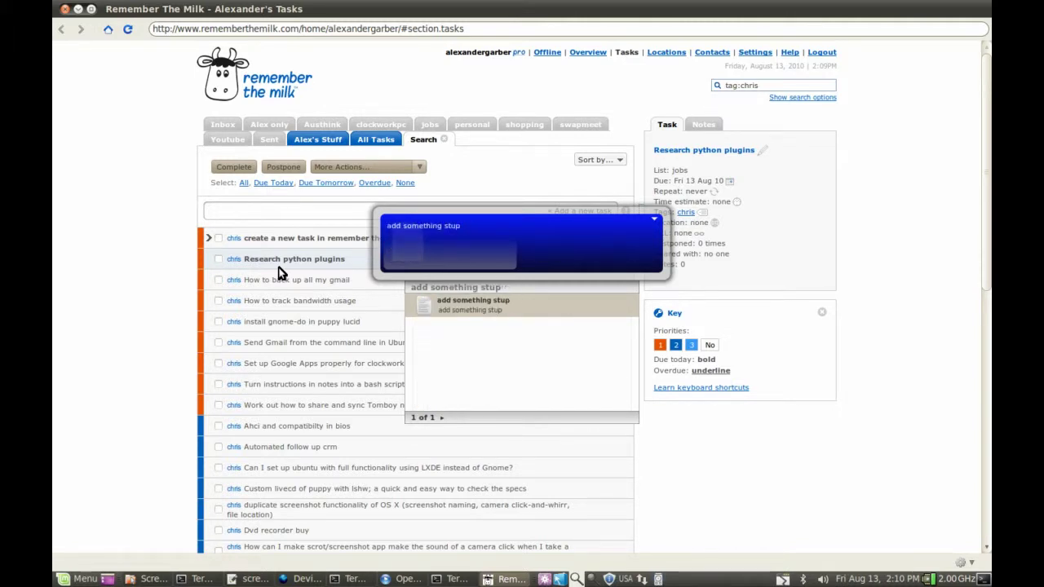
{"action": "type", "text": "id to remember the"}
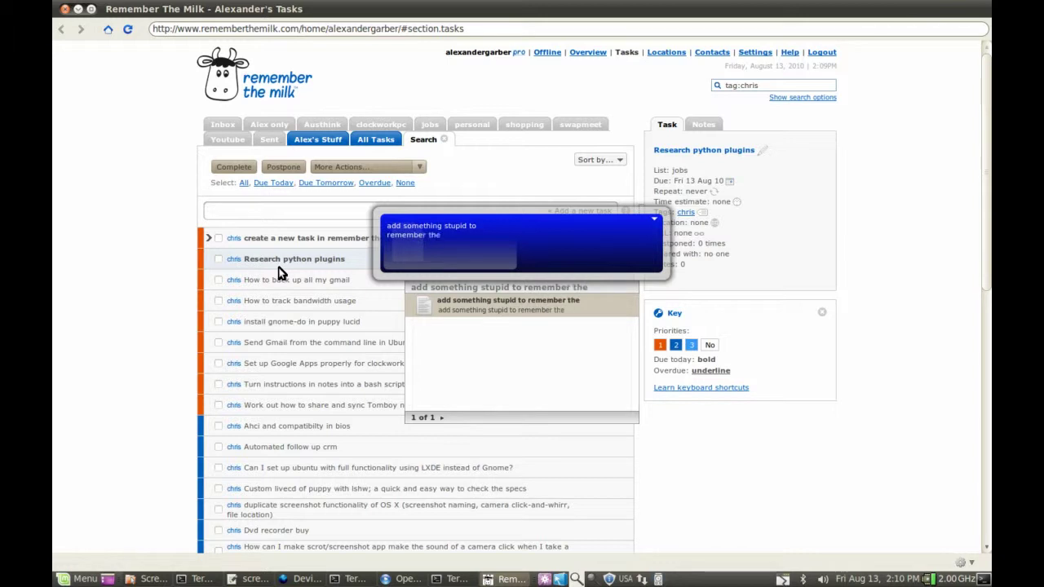
{"action": "type", "text": " milk !1"}
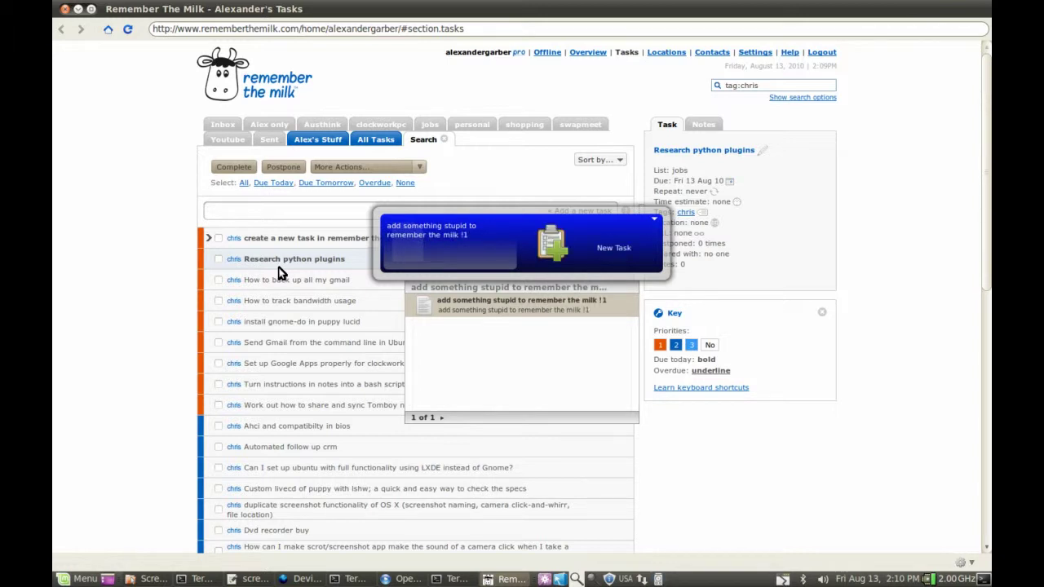
{"action": "type", "text": " #jobs #chris"}
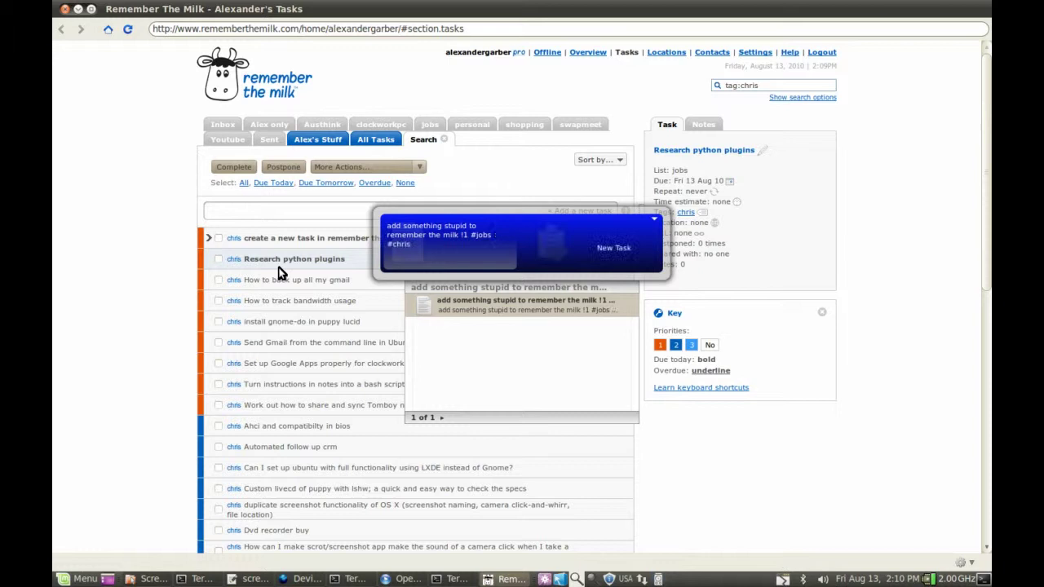
{"action": "key", "text": "Return"}
{"action": "key", "text": "super+space"}
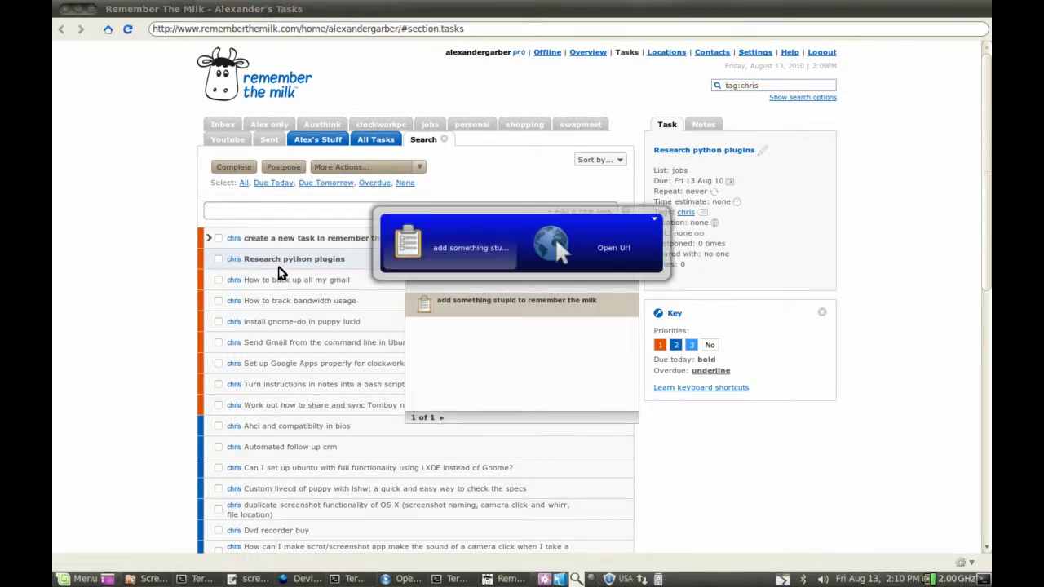
{"action": "key", "text": "Escape"}
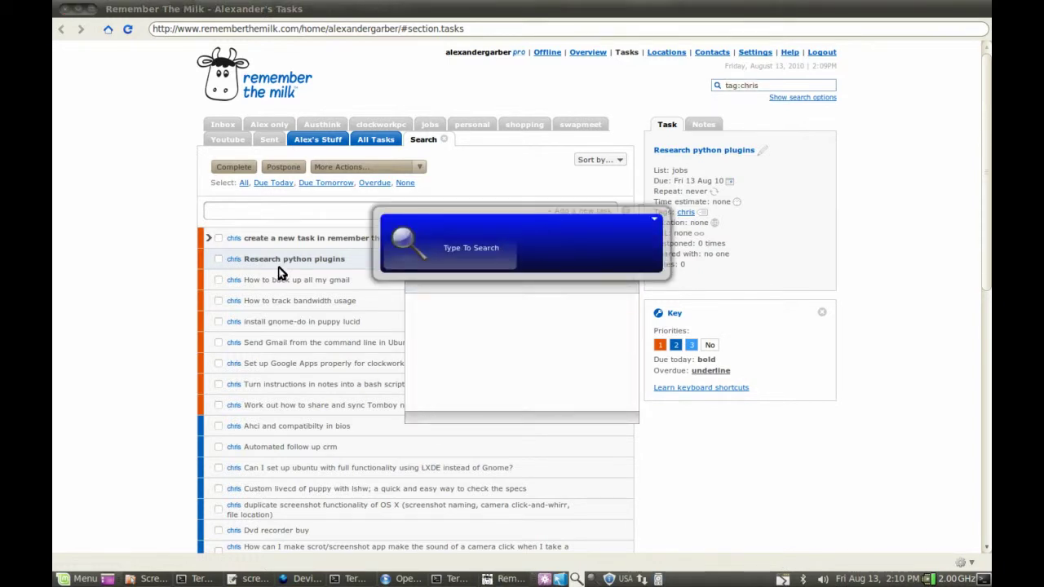
{"action": "key", "text": "Escape"}
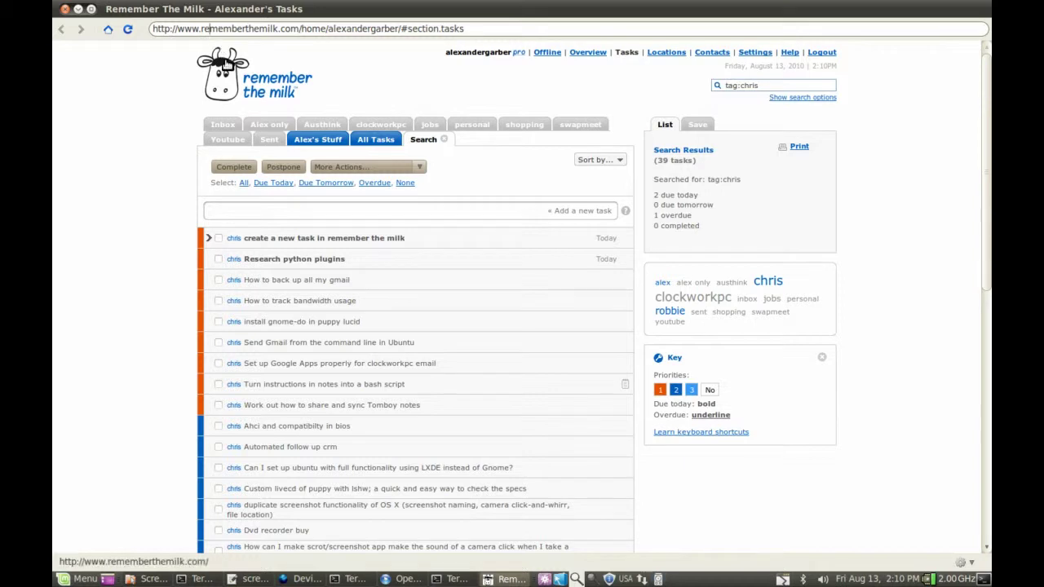